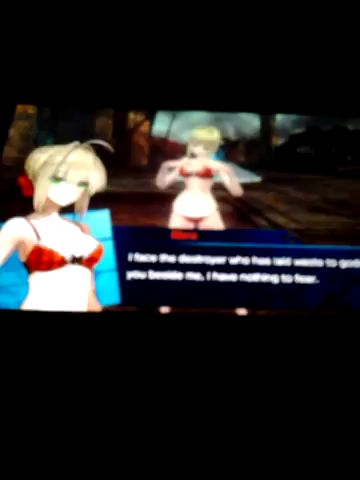
key("Return")
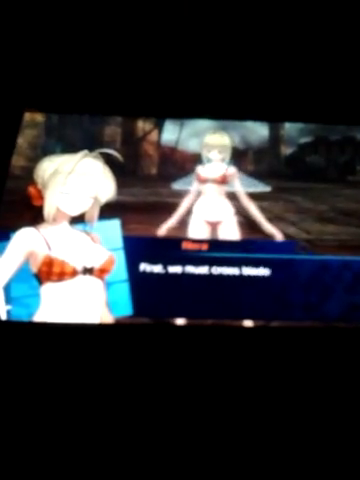